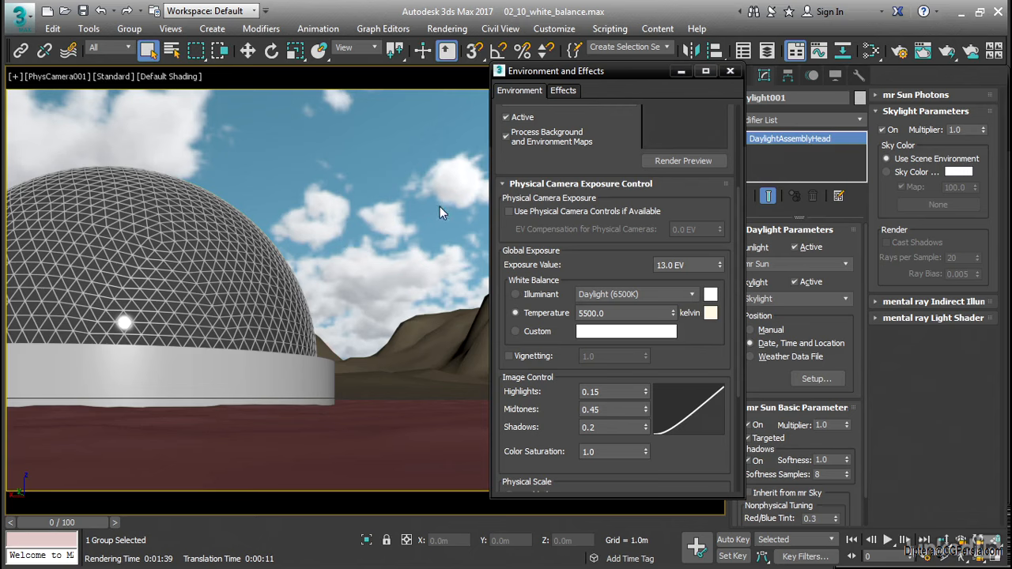
# Step: Close the environment settings and rename the desert mesas bitmap node in the Slate Material Editor to env
pyautogui.click(724, 71)
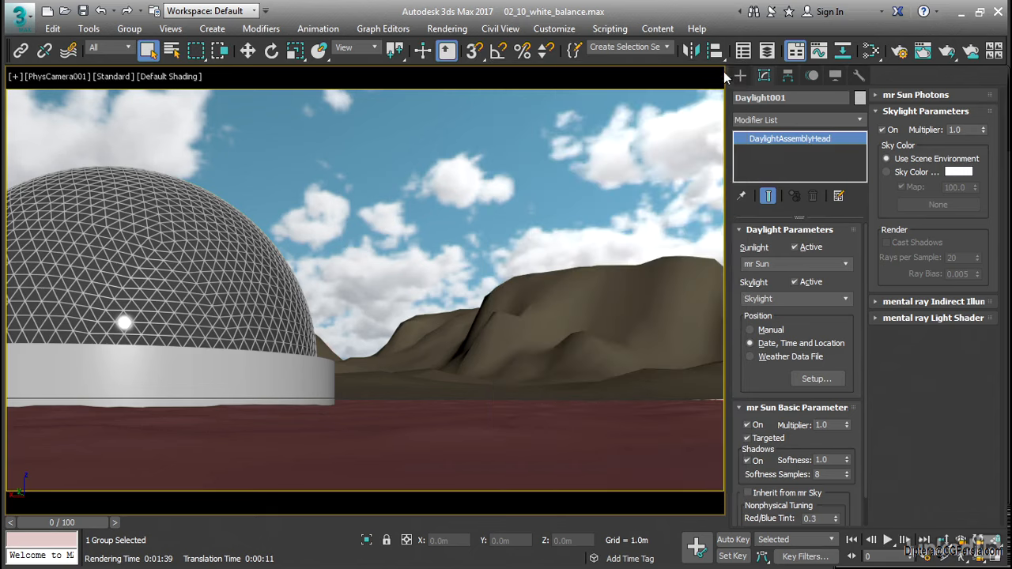
pyautogui.click(871, 51)
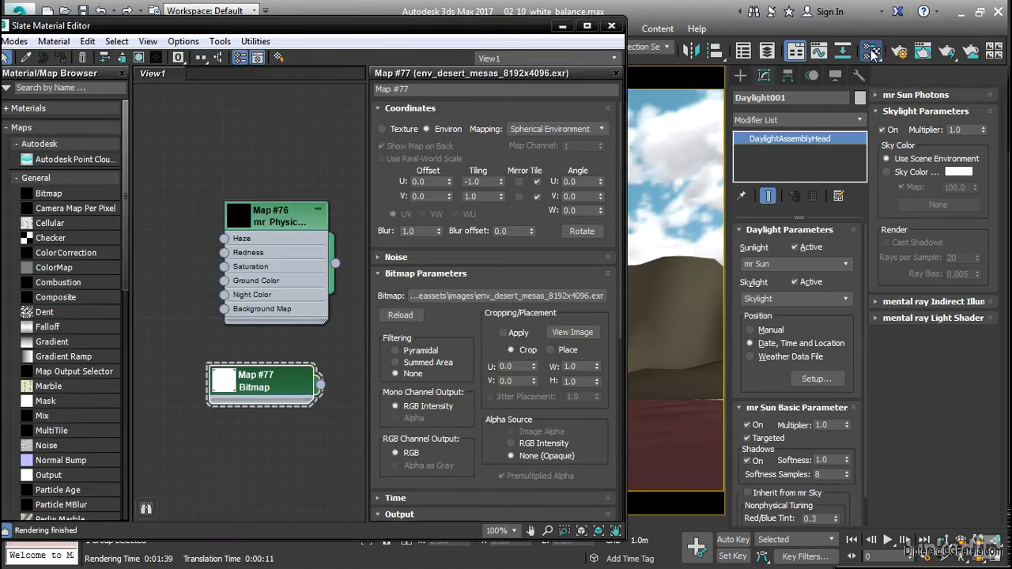
pyautogui.moveTo(300, 381); pyautogui.dragTo(256, 409)
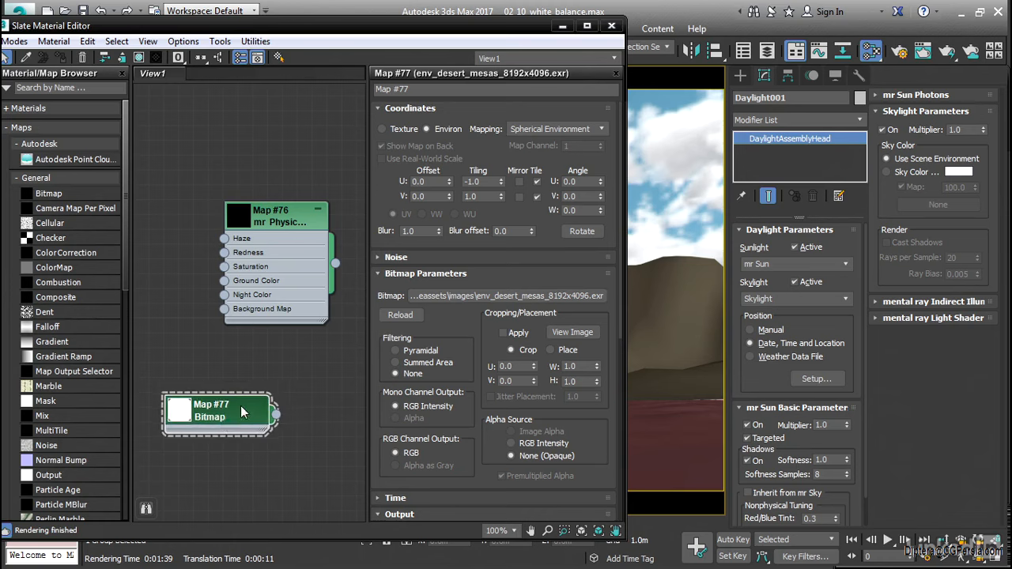
pyautogui.moveTo(415, 87); pyautogui.dragTo(358, 87)
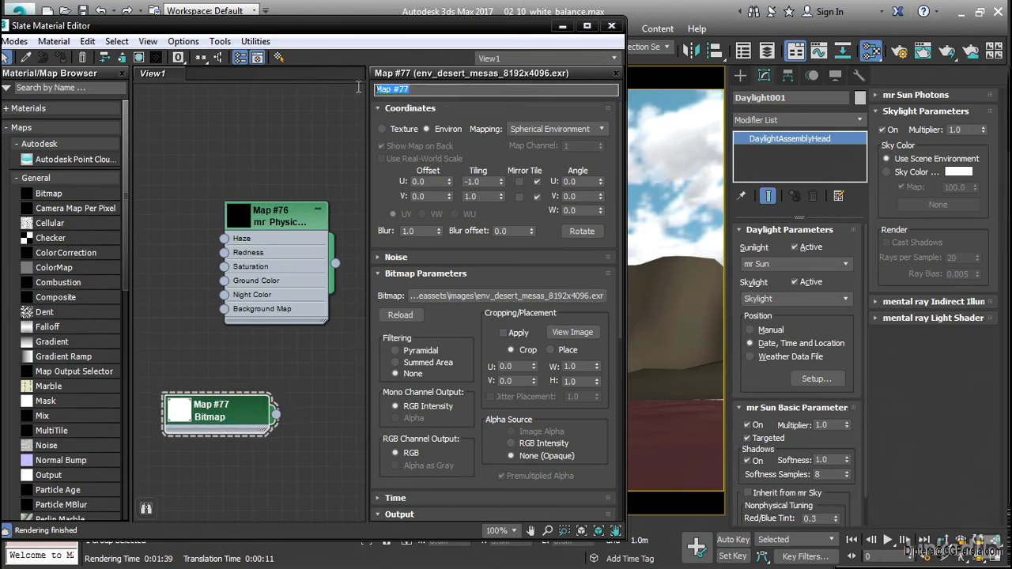
pyautogui.write('env')
pyautogui.press('Return')
# Step: Add an RGB Multiply map, feed the env bitmap into its Color 1, and space the nodes out in a widened editor
pyautogui.moveTo(305, 362); pyautogui.dragTo(307, 235, button='middle')
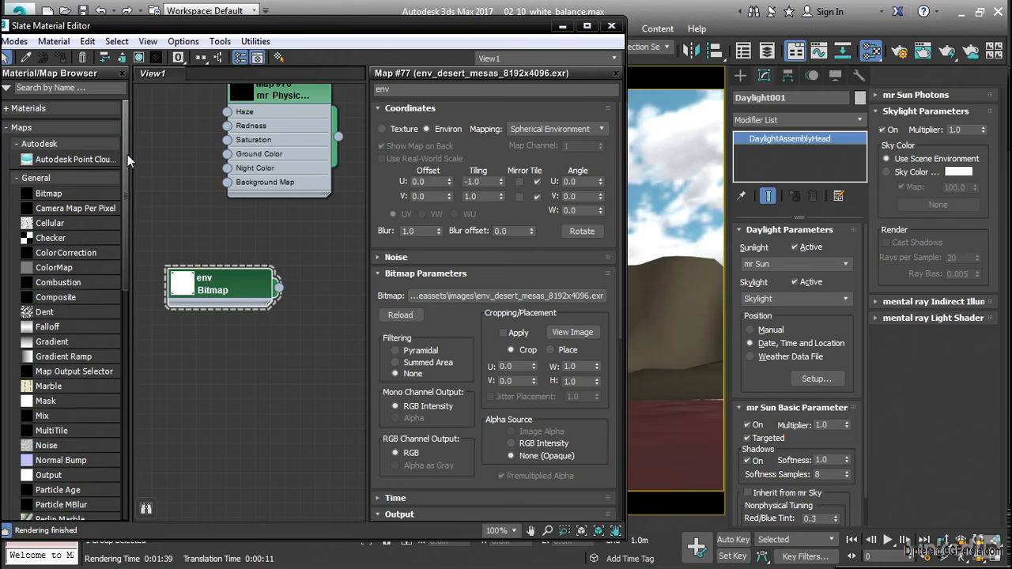
pyautogui.moveTo(125, 154); pyautogui.dragTo(118, 228)
pyautogui.moveTo(59, 386); pyautogui.dragTo(268, 249)
pyautogui.moveTo(228, 292); pyautogui.dragTo(273, 283)
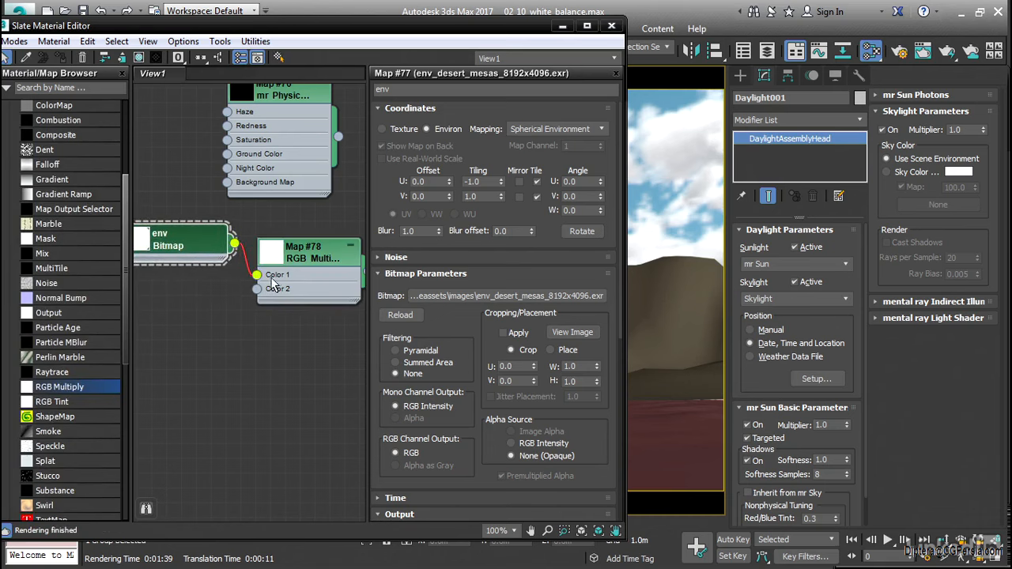
pyautogui.moveTo(624, 285); pyautogui.dragTo(773, 269)
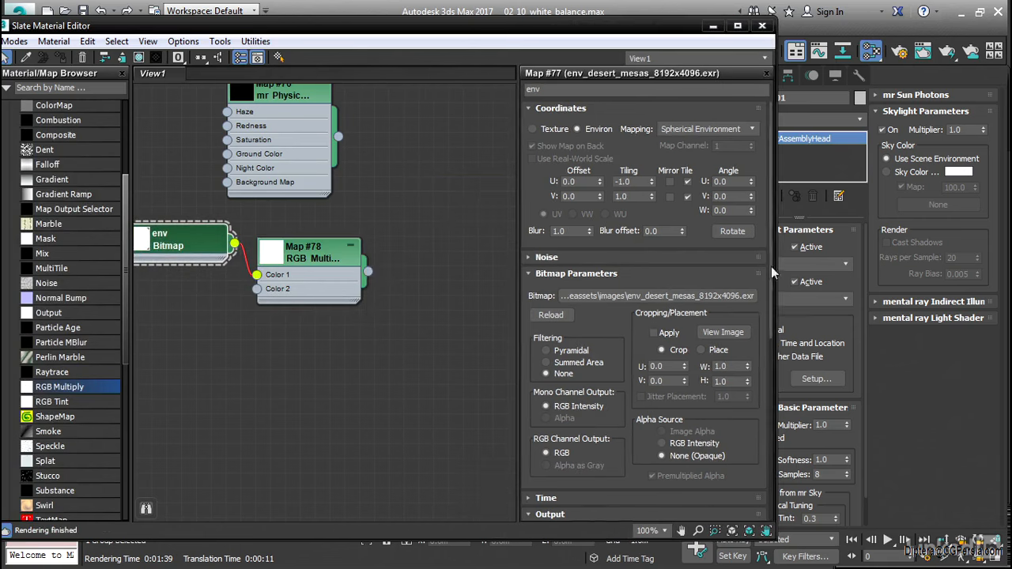
pyautogui.moveTo(338, 253); pyautogui.dragTo(406, 252)
pyautogui.moveTo(196, 243); pyautogui.dragTo(227, 248)
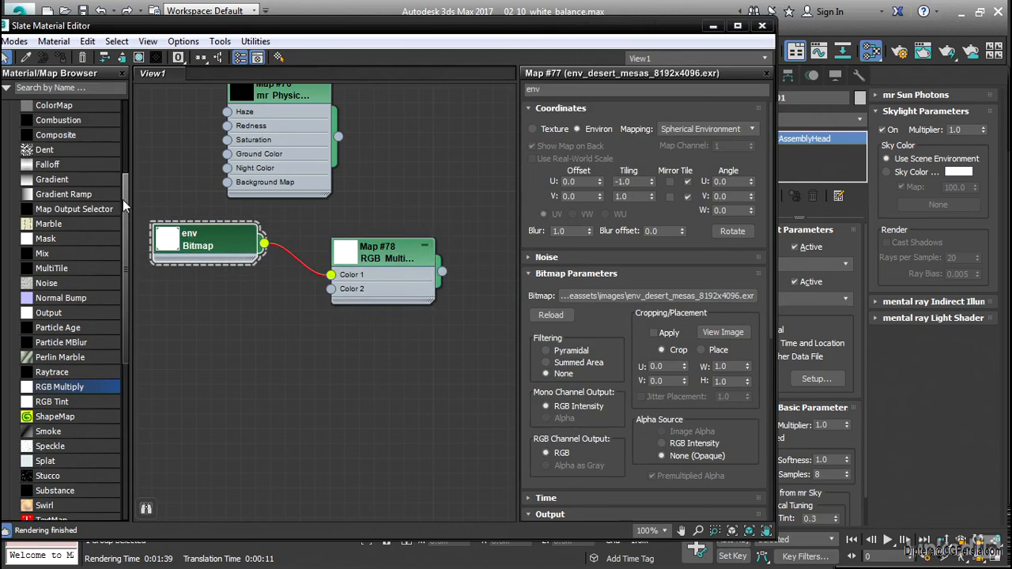
# Step: Add a mental ray Kelvin Temperature Color map and connect it to Color 2 of the RGB Multiply map
pyautogui.moveTo(124, 206); pyautogui.dragTo(122, 351)
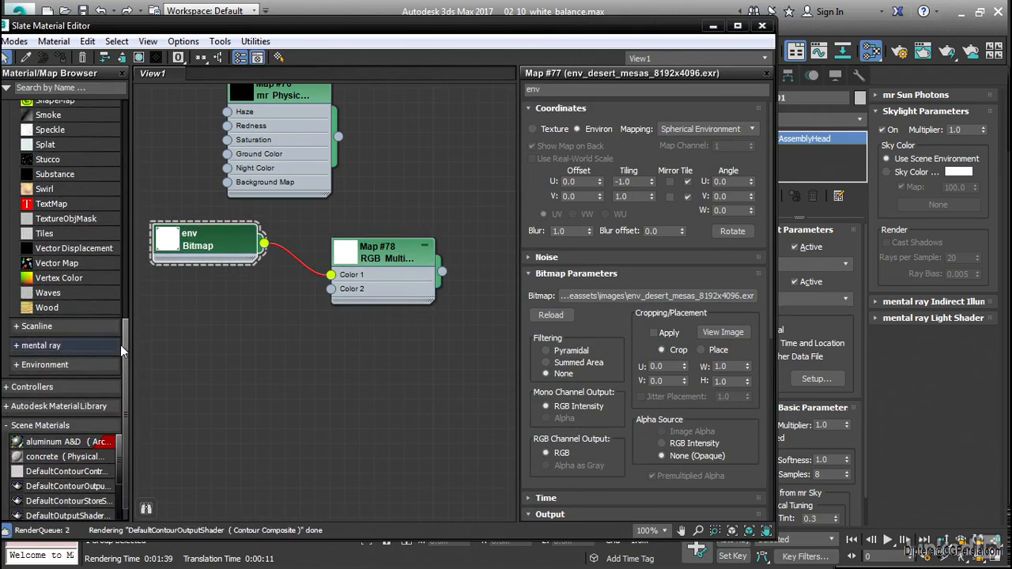
pyautogui.click(17, 346)
pyautogui.moveTo(123, 219); pyautogui.dragTo(120, 324)
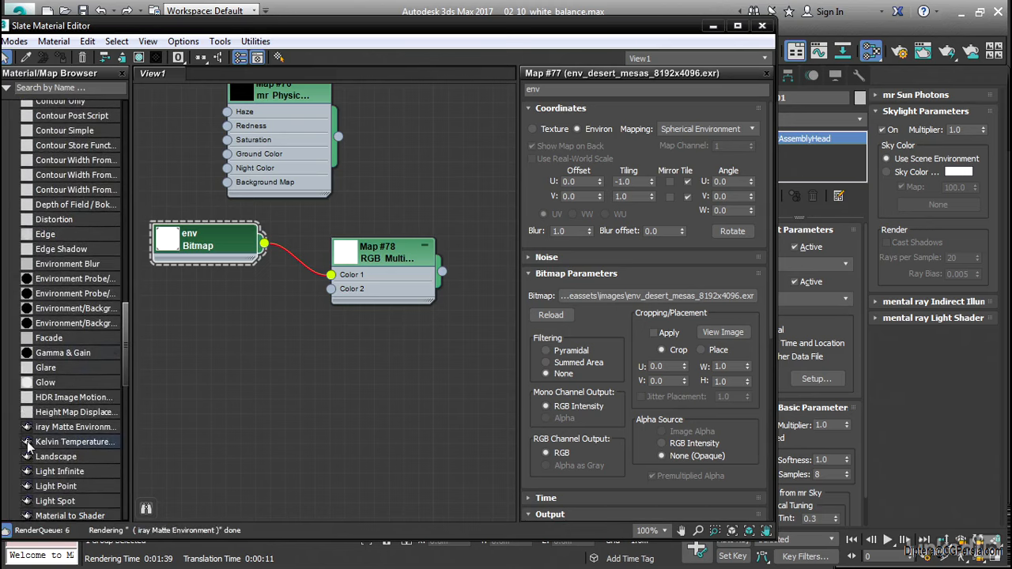
pyautogui.moveTo(28, 443); pyautogui.dragTo(333, 292)
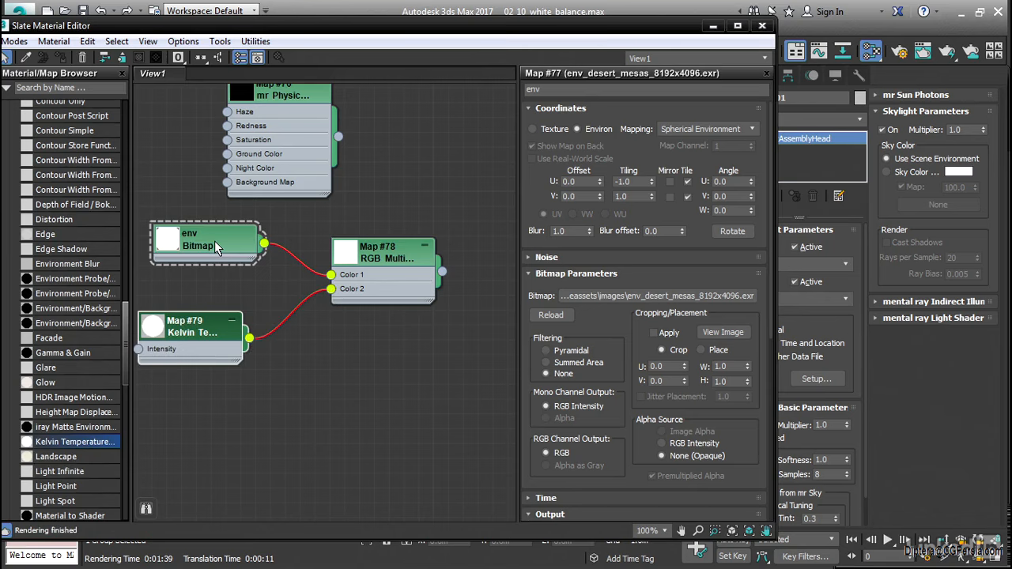
# Step: Set the Kelvin Temperature of the Kelvin Temperature Color map to 5500
pyautogui.doubleClick(207, 328)
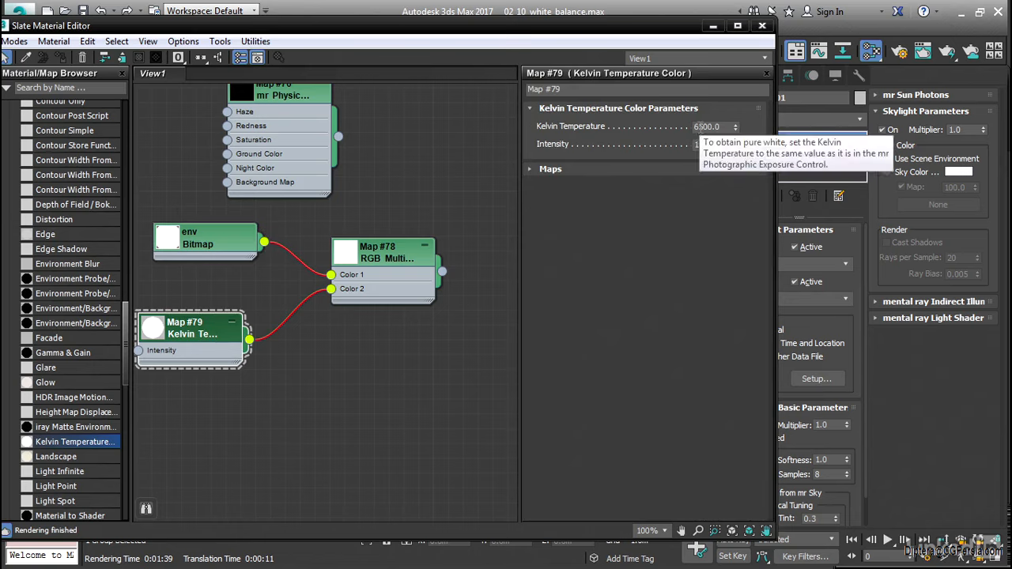
pyautogui.moveTo(700, 127); pyautogui.dragTo(696, 128)
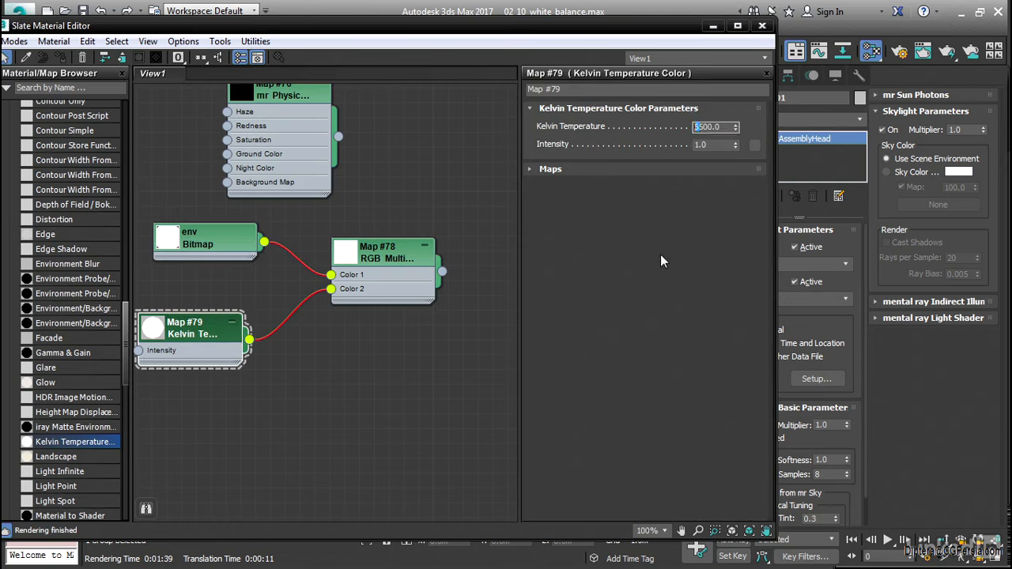
pyautogui.write('5')
pyautogui.press('Return')
# Step: Assign the RGB Multiply map to the scene's Environment Map as an instance
pyautogui.moveTo(478, 26); pyautogui.dragTo(467, 55)
pyautogui.click(455, 30)
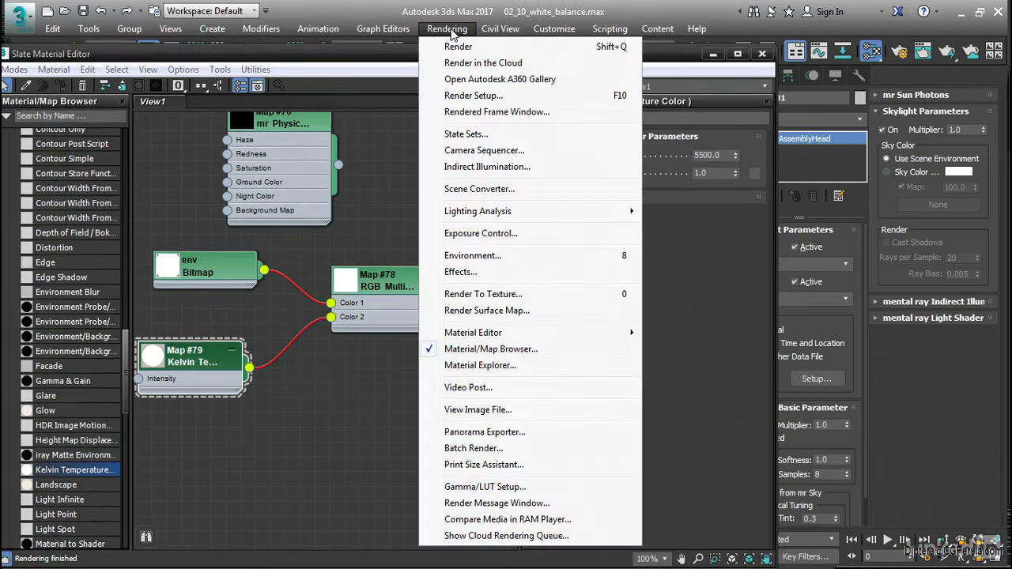
pyautogui.click(479, 254)
pyautogui.moveTo(532, 72); pyautogui.dragTo(769, 86)
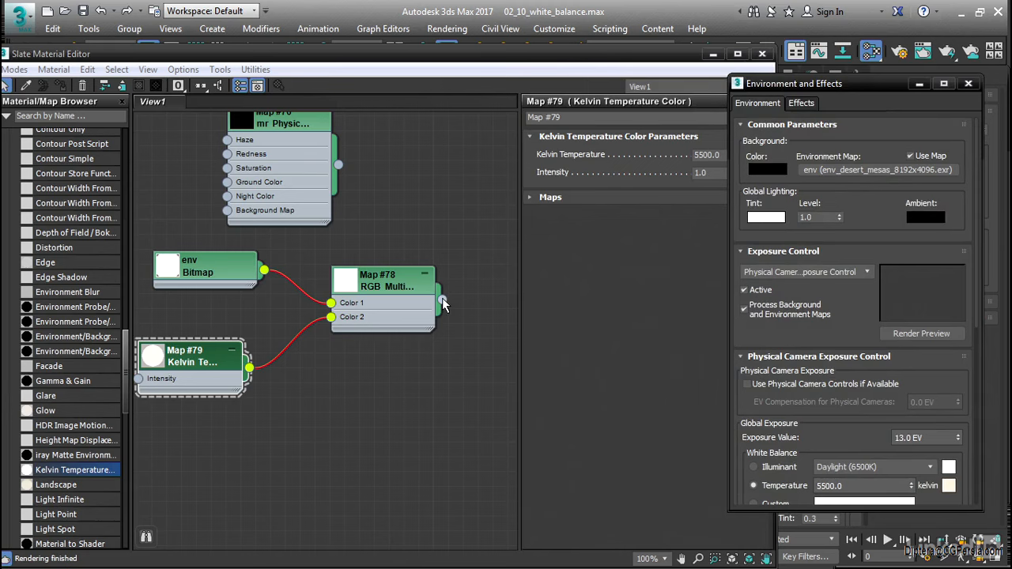
pyautogui.moveTo(442, 303); pyautogui.dragTo(885, 170)
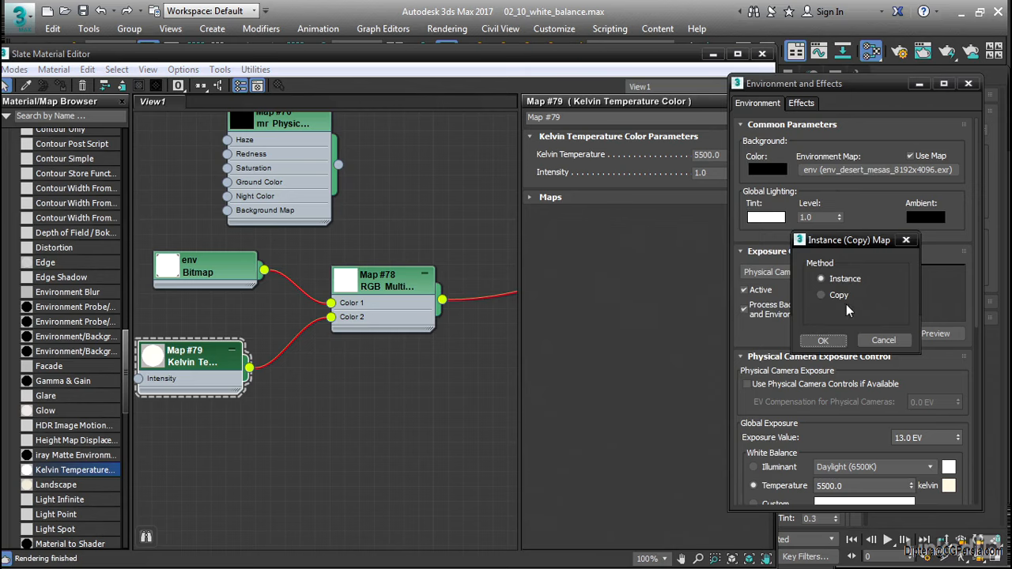
pyautogui.click(810, 340)
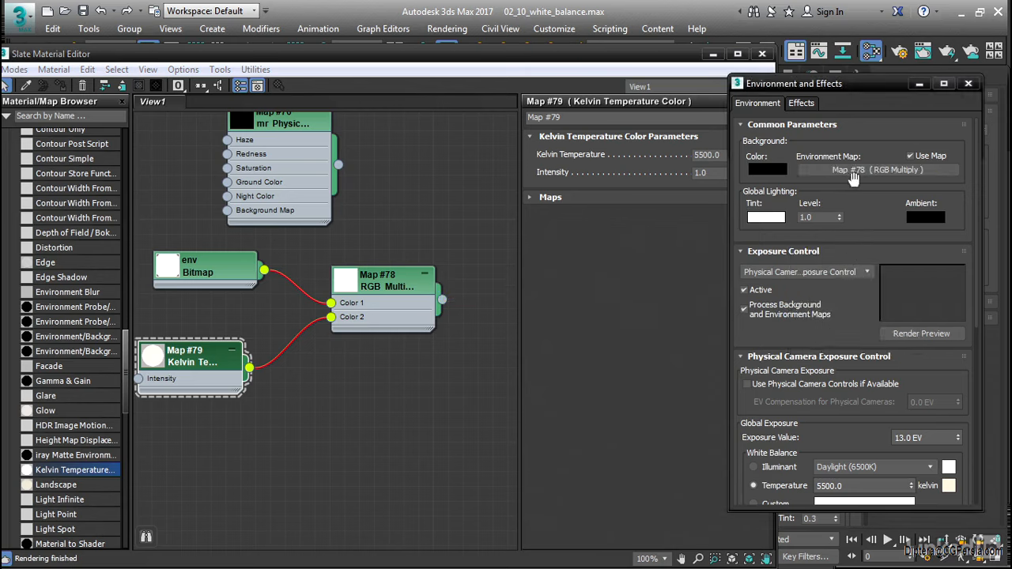
# Step: Rename the RGB Multiply map to env corrected and close the environment settings
pyautogui.click(399, 280)
pyautogui.doubleClick(399, 281)
pyautogui.moveTo(576, 117); pyautogui.dragTo(519, 119)
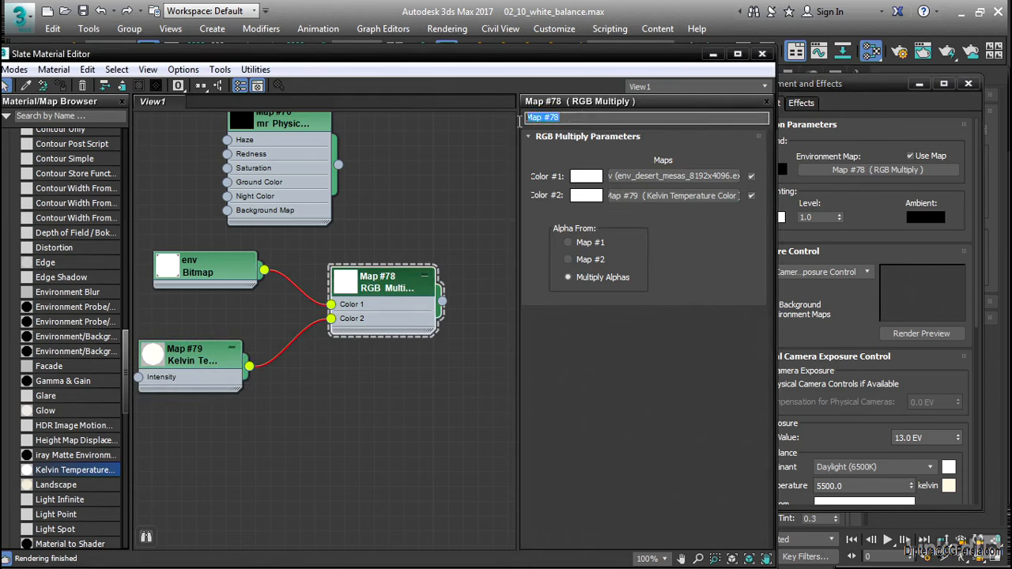
pyautogui.write('e')
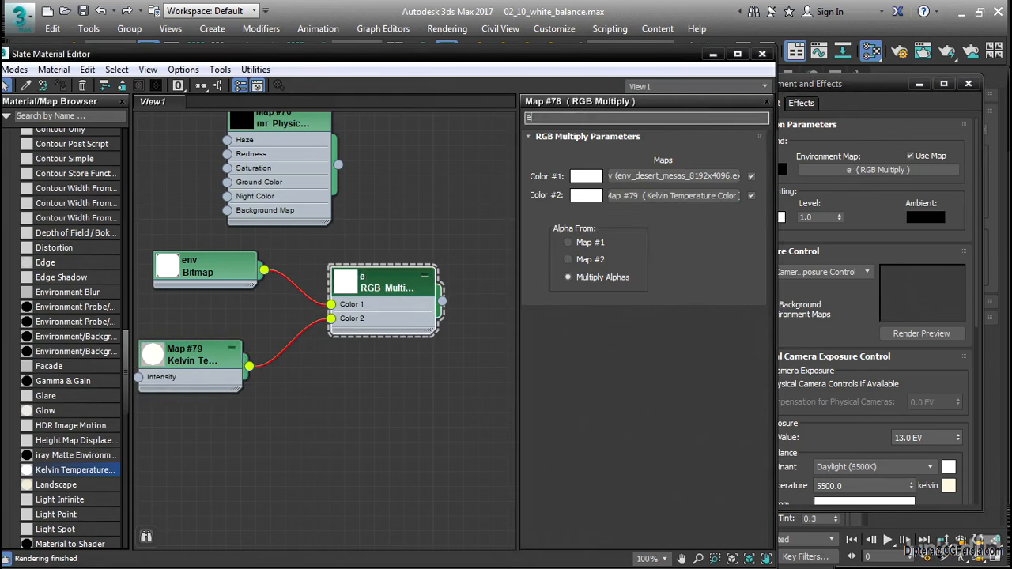
pyautogui.write('nv corrected')
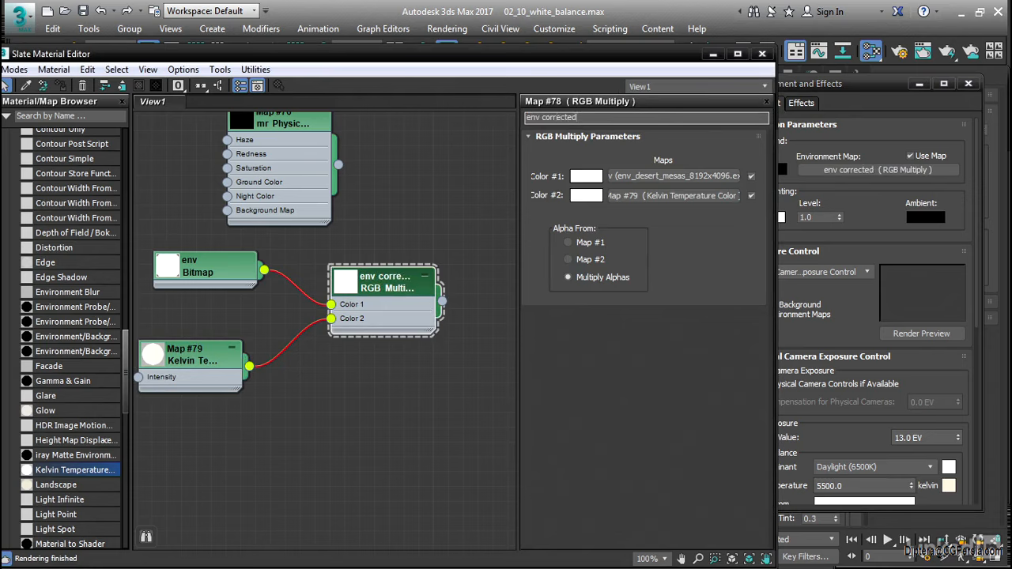
pyautogui.press('Return')
pyautogui.click(969, 84)
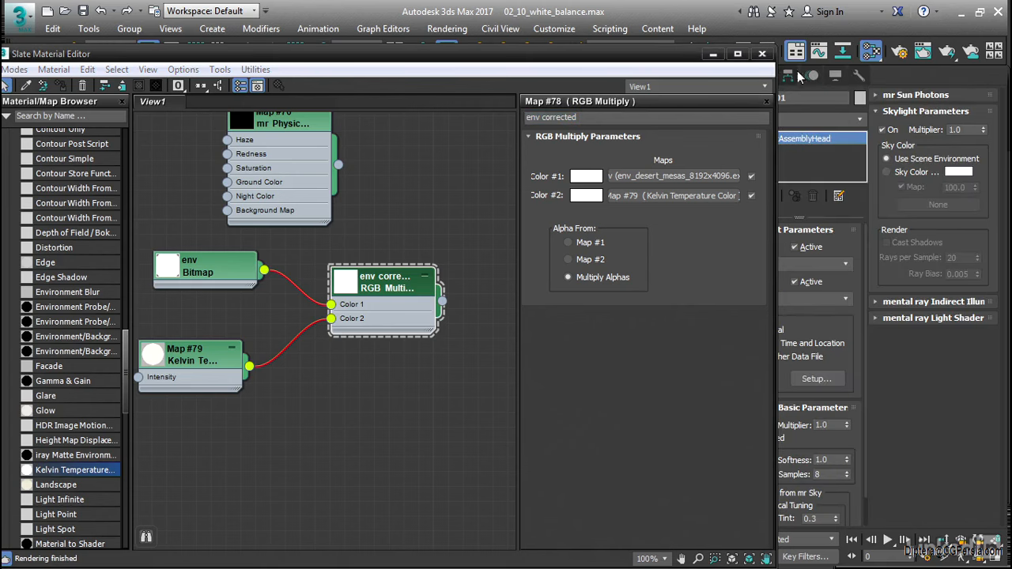
# Step: Switch the skylight's color source to Sky Color and assign the env bitmap to its map slot as an instance
pyautogui.moveTo(686, 58); pyautogui.dragTo(487, 136)
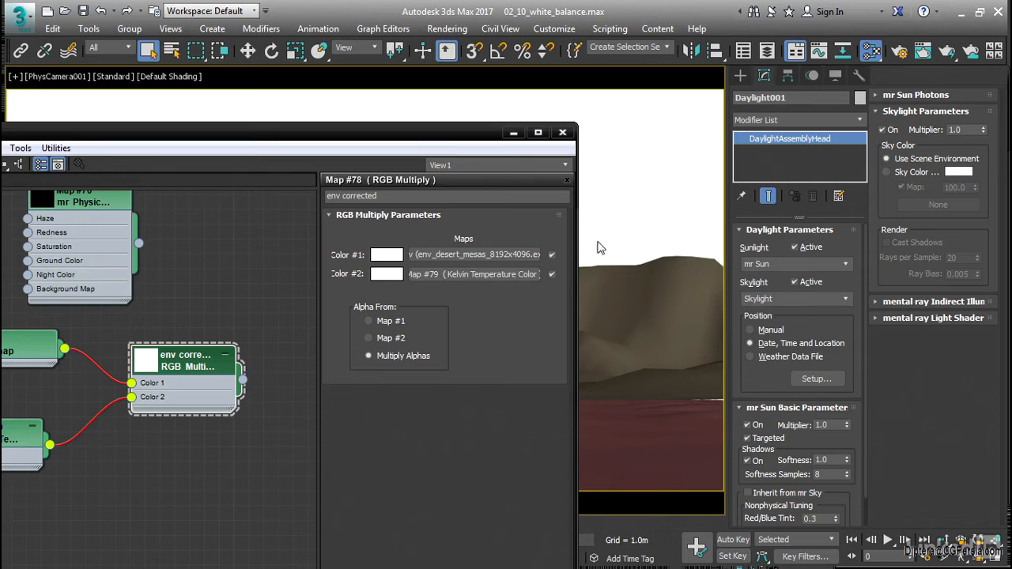
pyautogui.moveTo(434, 140); pyautogui.dragTo(550, 94)
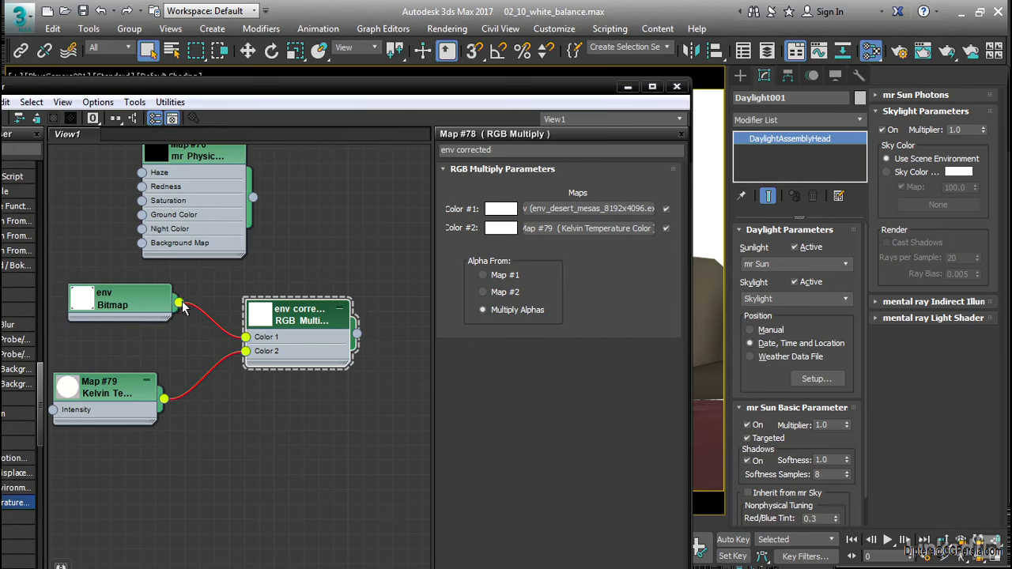
pyautogui.click(886, 172)
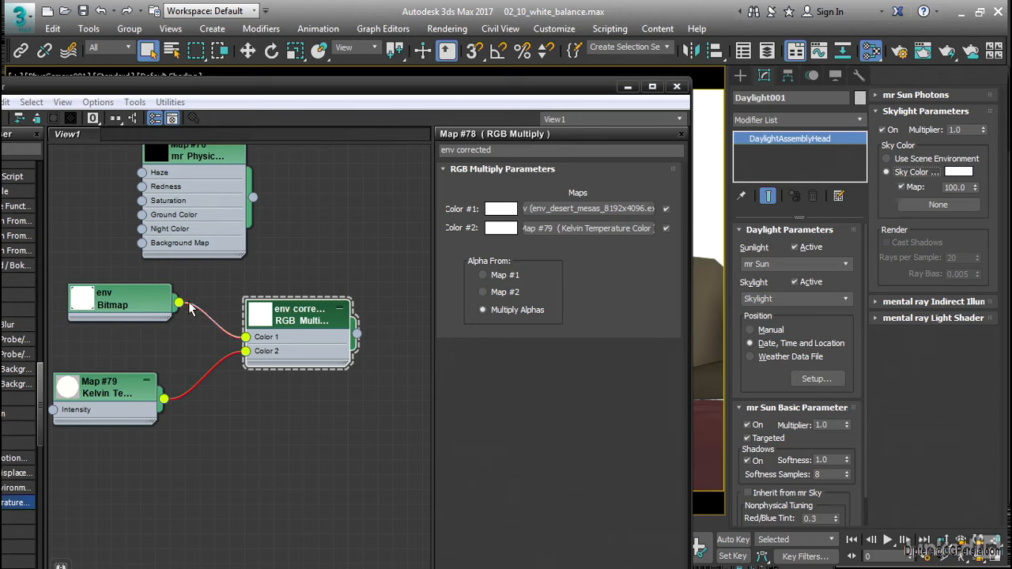
pyautogui.moveTo(179, 303); pyautogui.dragTo(920, 208)
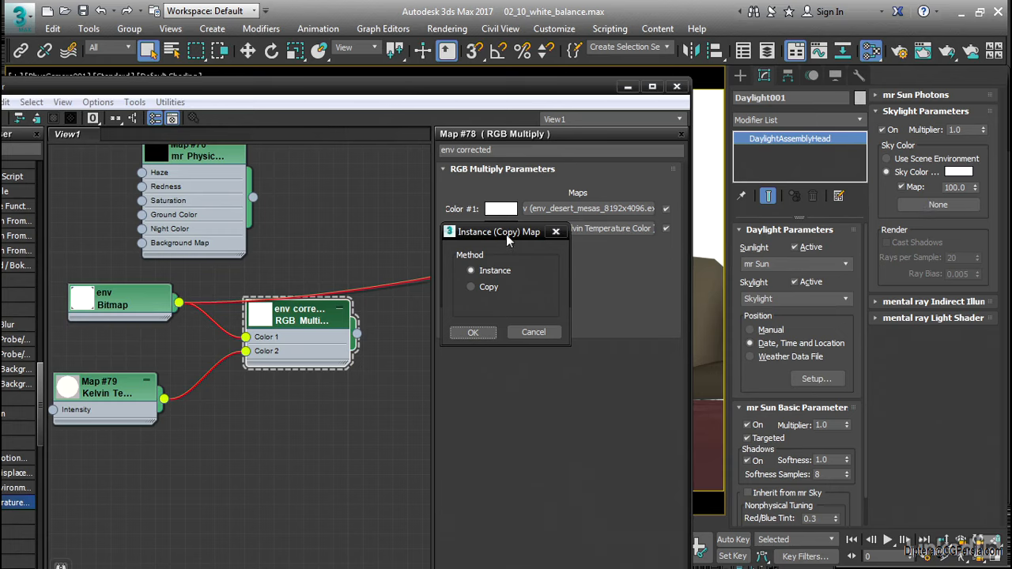
pyautogui.moveTo(506, 235); pyautogui.dragTo(540, 271)
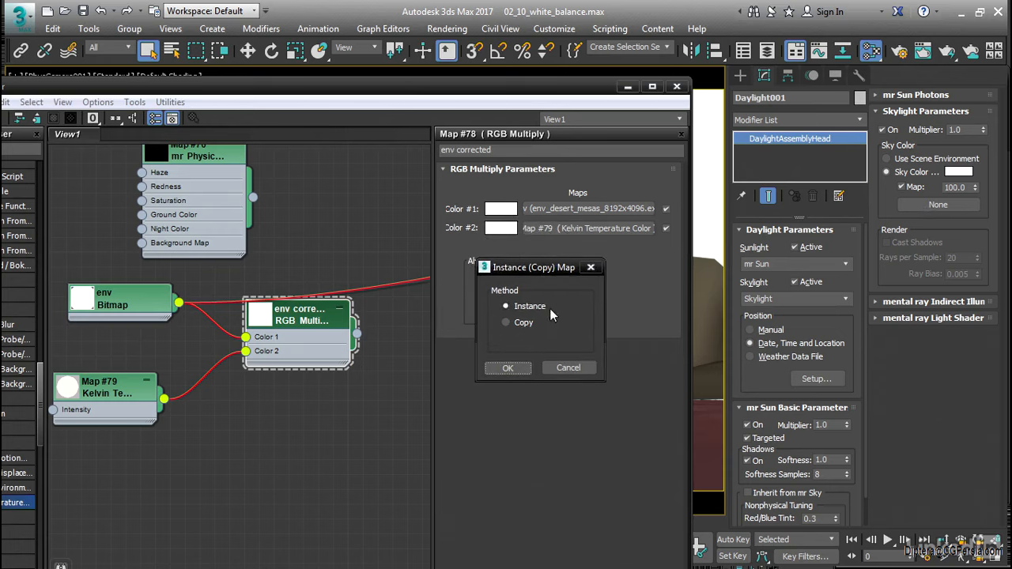
pyautogui.click(509, 369)
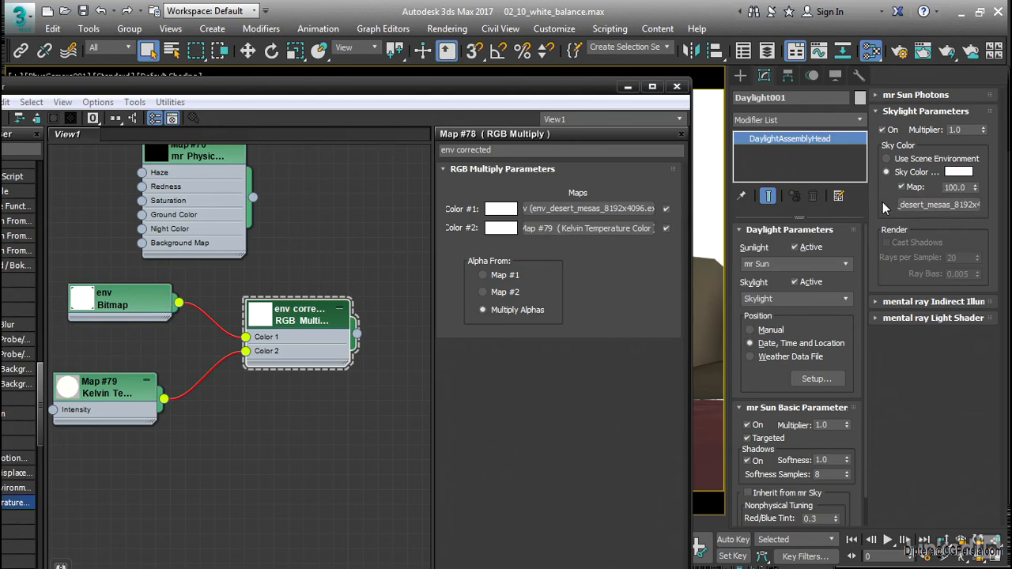
# Step: Minimize the material editor and render the PhysCamera001 view
pyautogui.click(628, 86)
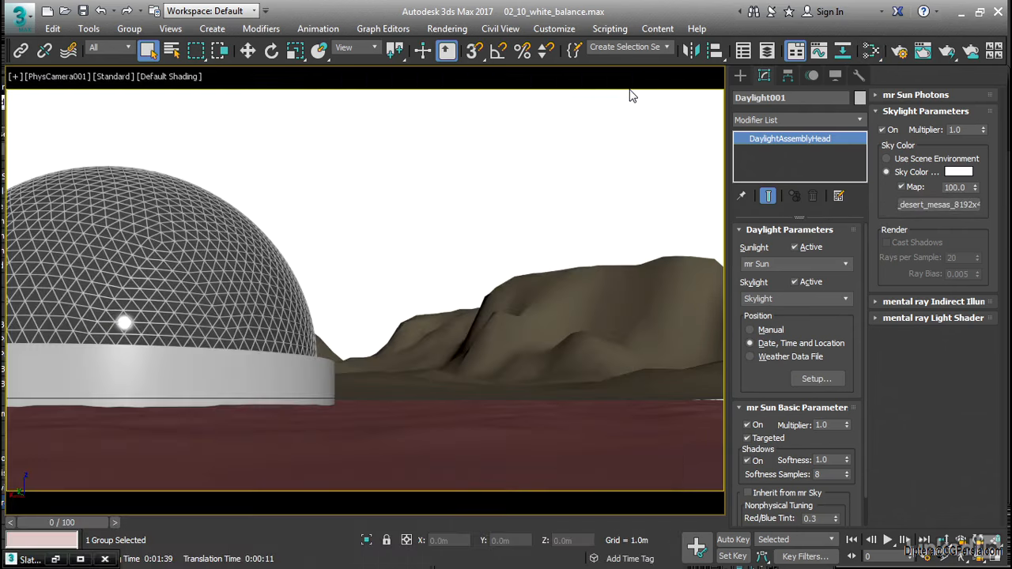
pyautogui.click(949, 52)
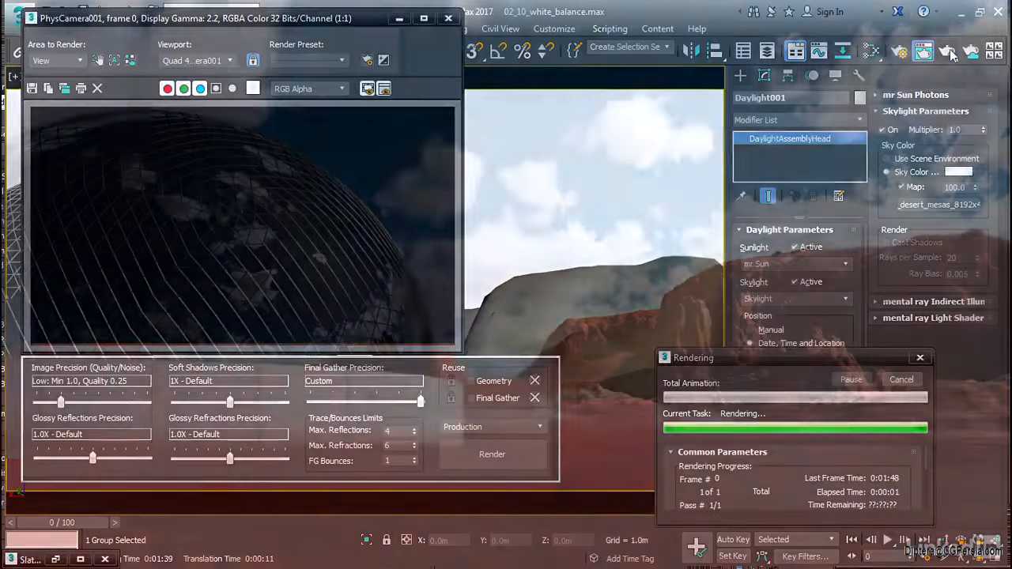